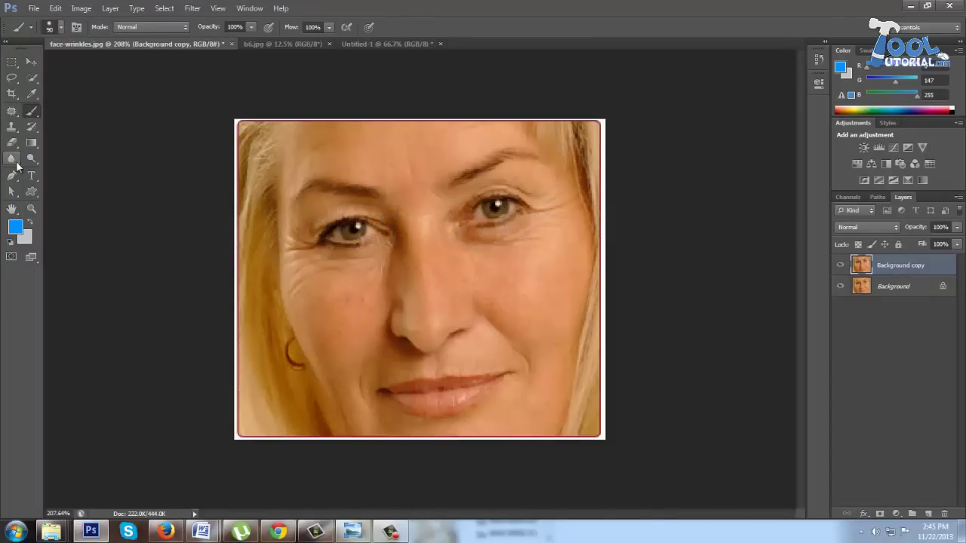
Step: Blur the wrinkles beside and beneath the eye on the photo's left side with the Blur tool
click(16, 163)
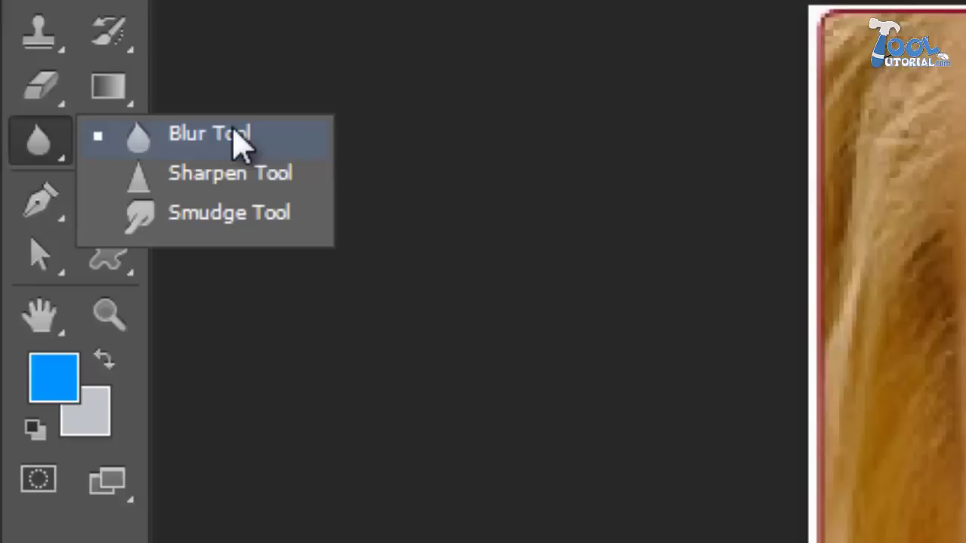
click(275, 139)
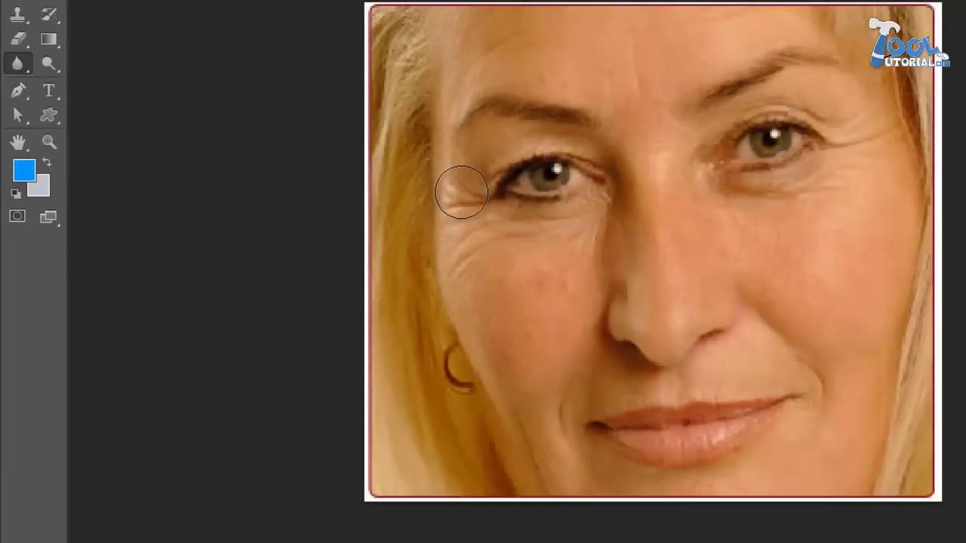
mouse_move(462, 191)
mouse_down()
mouse_move(443, 247)
mouse_move(459, 225)
mouse_move(450, 253)
mouse_move(475, 245)
mouse_move(462, 240)
mouse_move(595, 231)
mouse_up()
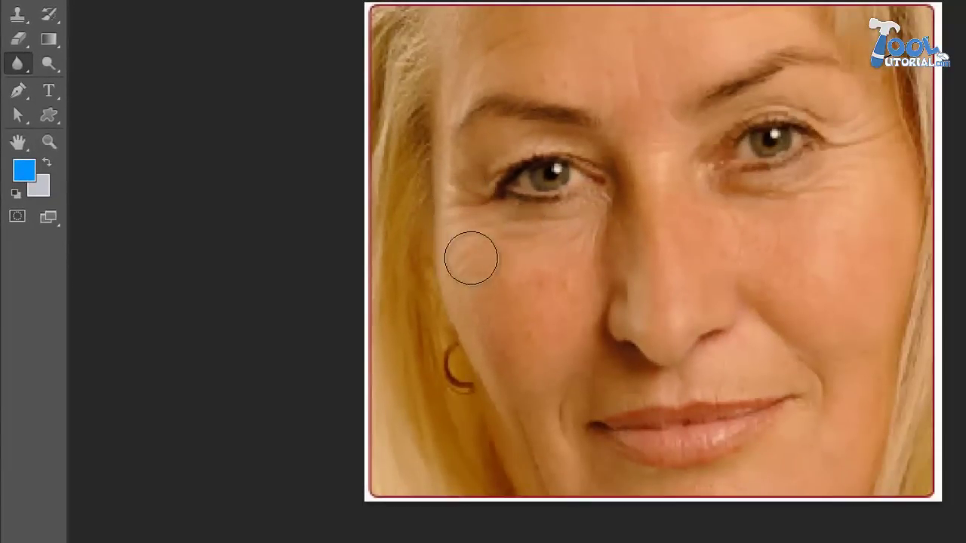
Step: Enlarge the blur brush and soften the skin of the photo's left cheek down past the mouth corner
key(bracketright)
key(bracketright)
key(bracketright)
key(bracketright)
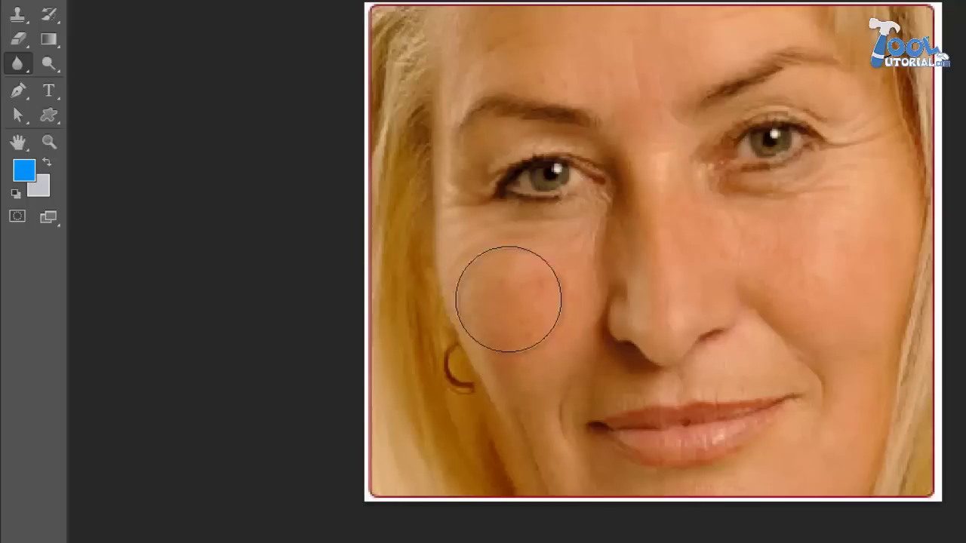
mouse_move(524, 385)
mouse_down()
mouse_move(542, 440)
mouse_move(567, 456)
mouse_up()
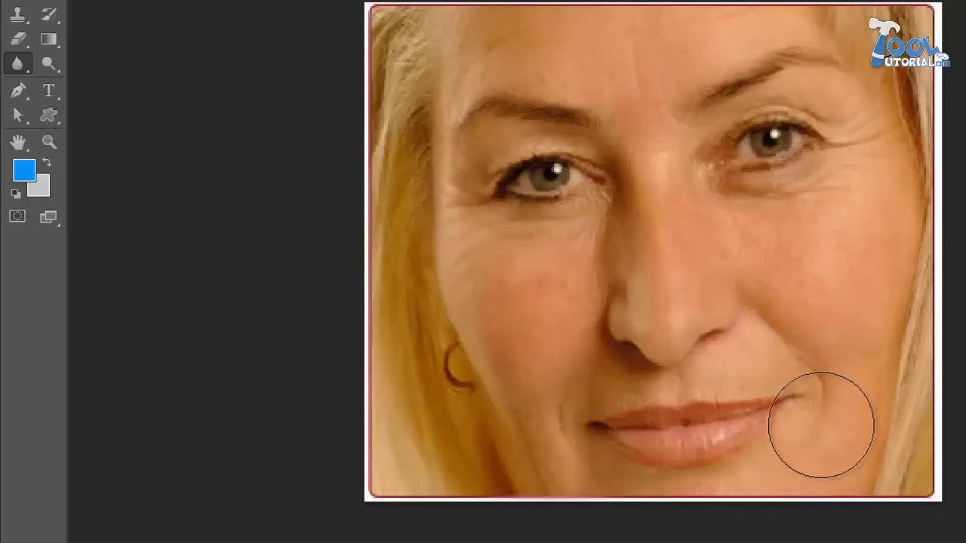
Step: Blur the skin on the photo's right cheek, then use a smaller brush around that eye and across the nose
mouse_move(822, 425)
mouse_down()
mouse_move(831, 371)
mouse_move(822, 447)
mouse_move(843, 301)
mouse_move(817, 294)
mouse_move(775, 249)
mouse_move(846, 217)
mouse_move(778, 234)
mouse_move(876, 188)
mouse_up()
key(bracketleft)
key(bracketleft)
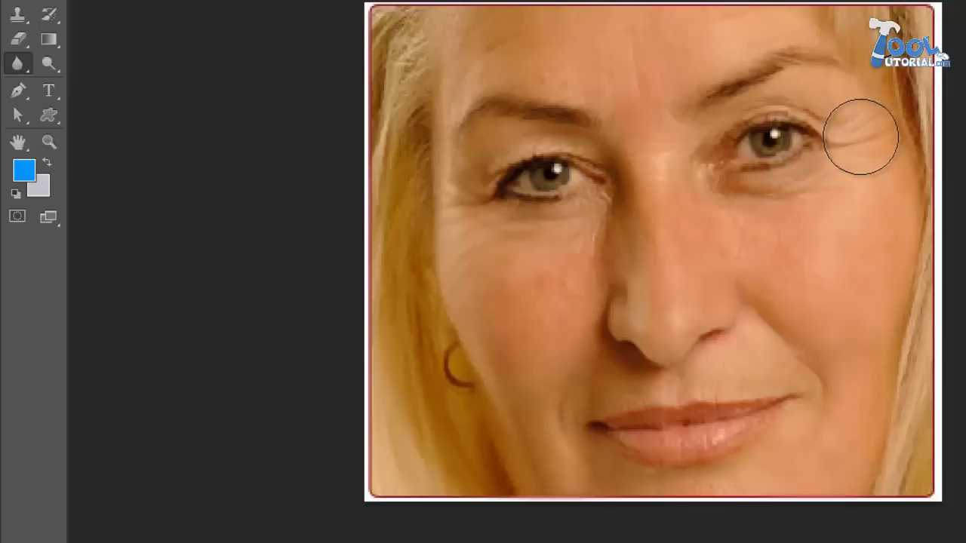
mouse_move(860, 136)
mouse_down()
mouse_move(747, 101)
mouse_move(776, 94)
mouse_move(817, 88)
mouse_move(746, 121)
mouse_move(745, 113)
mouse_move(680, 157)
mouse_move(659, 144)
mouse_move(629, 160)
mouse_move(651, 163)
mouse_move(606, 212)
mouse_move(589, 330)
mouse_move(614, 257)
mouse_move(677, 235)
mouse_move(693, 193)
mouse_move(709, 236)
mouse_move(717, 218)
mouse_move(723, 259)
mouse_move(653, 244)
mouse_move(645, 264)
mouse_move(654, 273)
mouse_move(614, 219)
mouse_move(582, 107)
mouse_move(653, 66)
mouse_move(644, 81)
mouse_move(633, 49)
mouse_move(646, 104)
mouse_move(631, 59)
mouse_move(559, 60)
mouse_move(540, 47)
mouse_move(491, 42)
mouse_move(628, 12)
mouse_move(516, 49)
mouse_move(719, 25)
mouse_move(693, 171)
mouse_move(669, 233)
mouse_move(627, 272)
mouse_up()
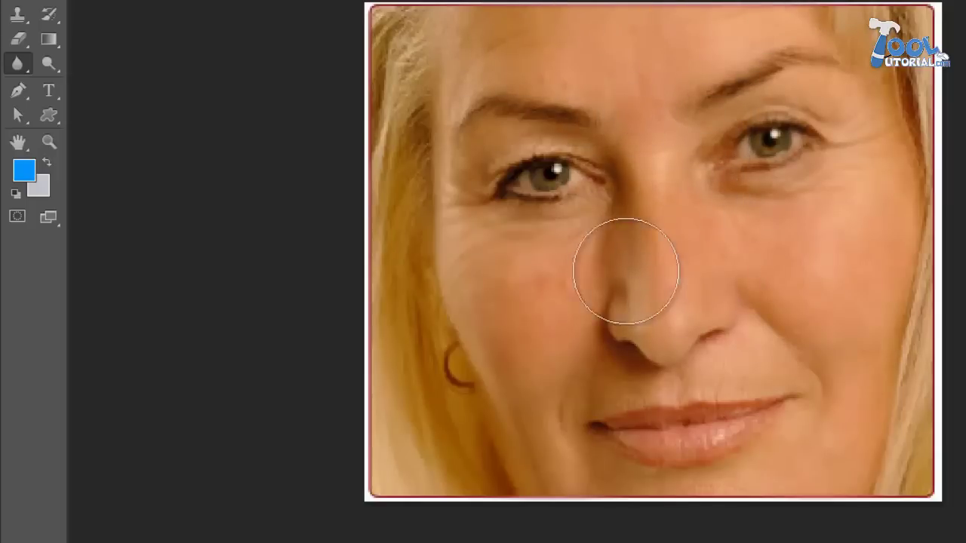
Step: Return to the Blur tool and enlarge its brush for the remaining facial skin
key(p)
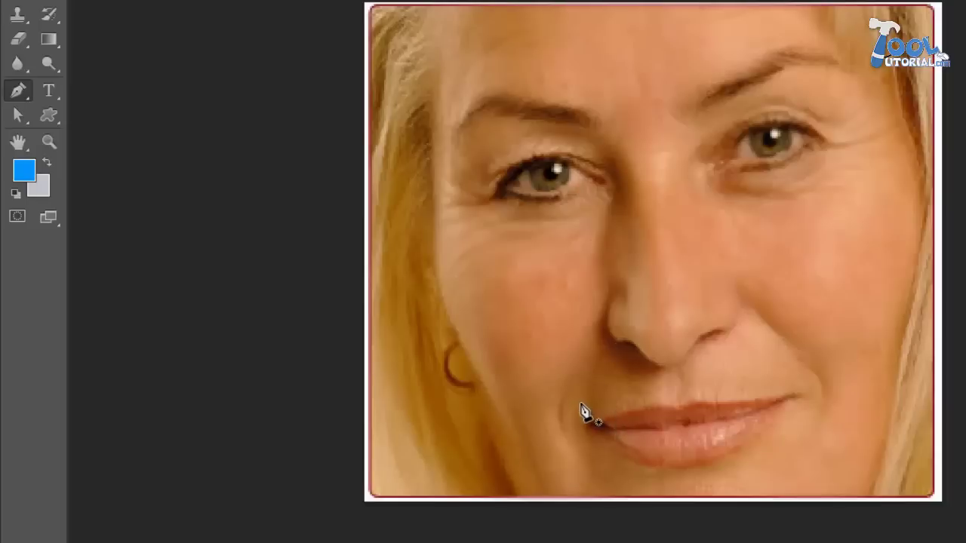
click(8, 68)
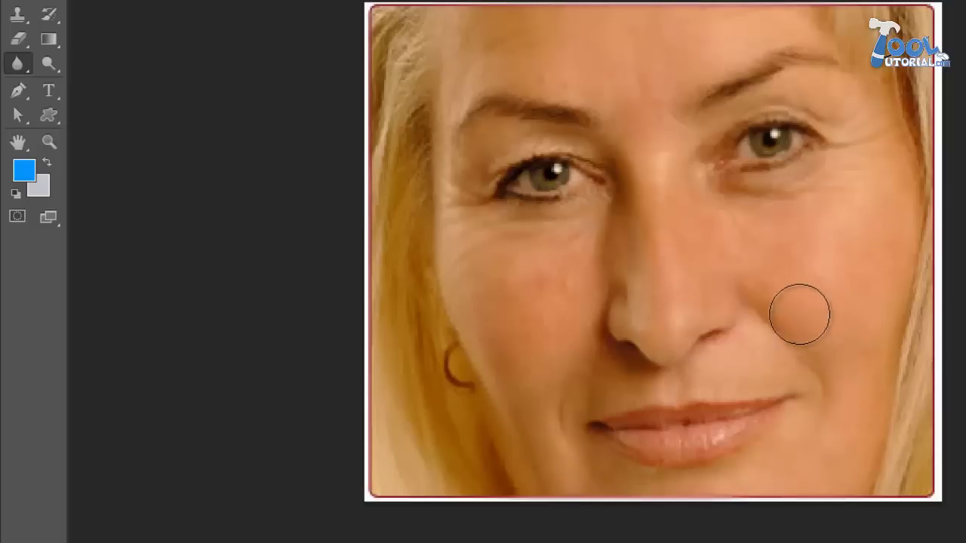
key(bracketright)
key(bracketright)
key(bracketright)
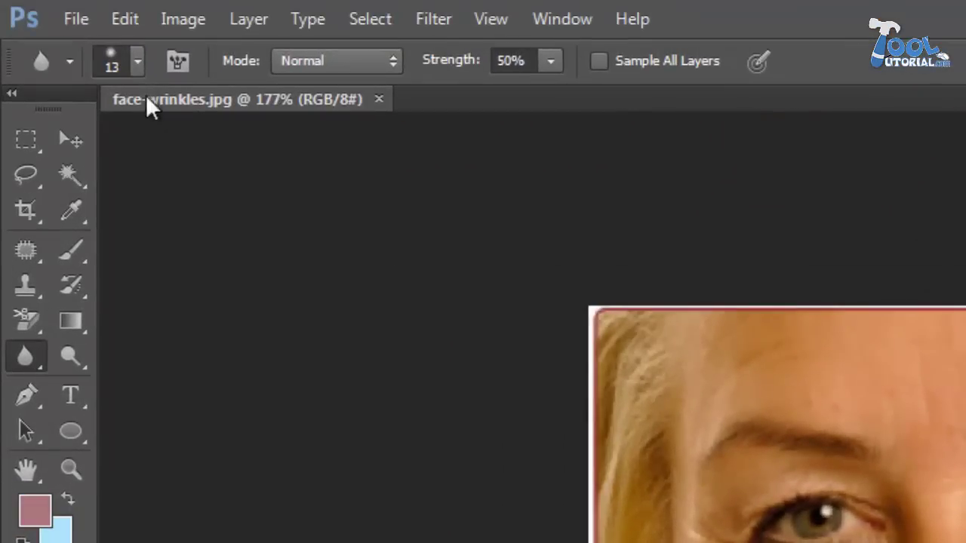
Step: Review the Blur tool's brush presets and raise its strength above 50%
click(138, 61)
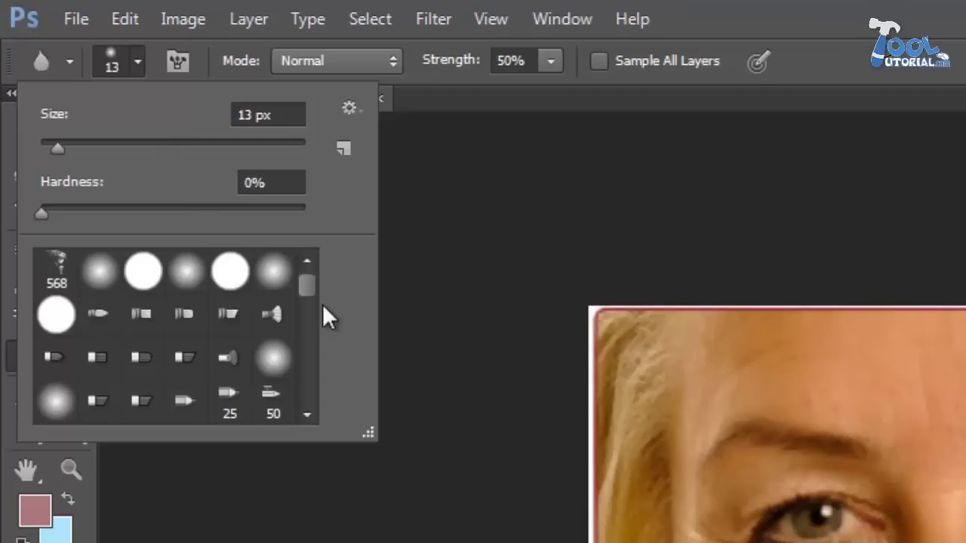
click(133, 59)
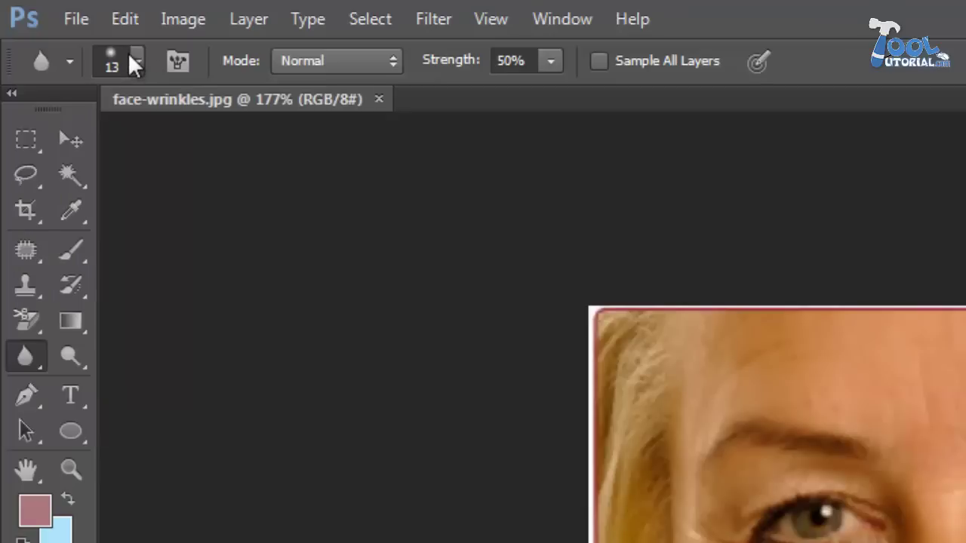
click(556, 60)
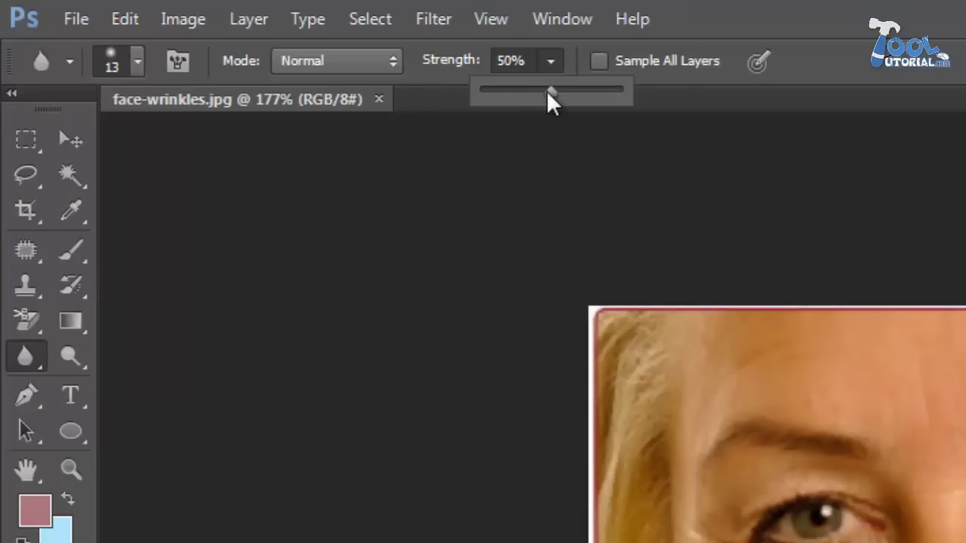
drag(547, 90, 592, 95)
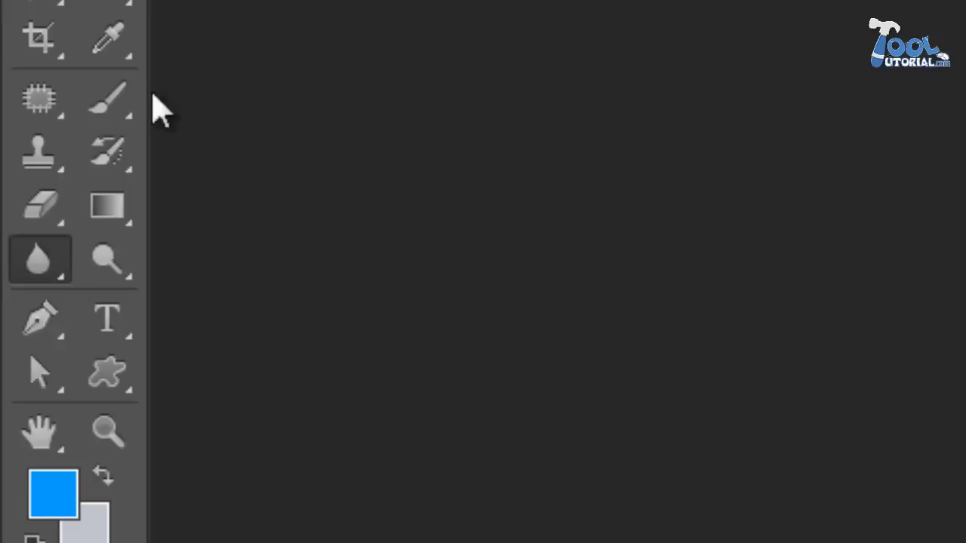
Step: Sharpen both of the child's eyes with the Sharpen tool and an enlarged brush
right_click(34, 256)
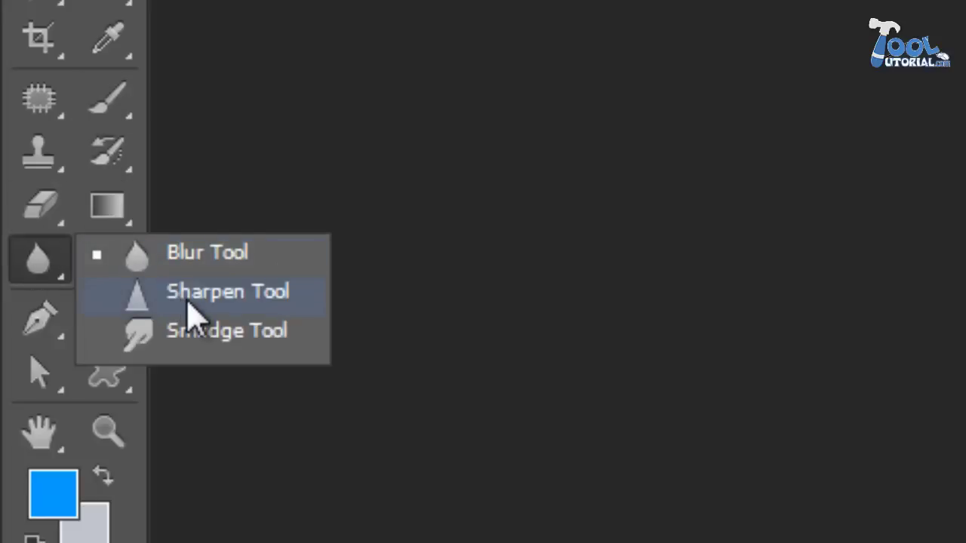
click(302, 294)
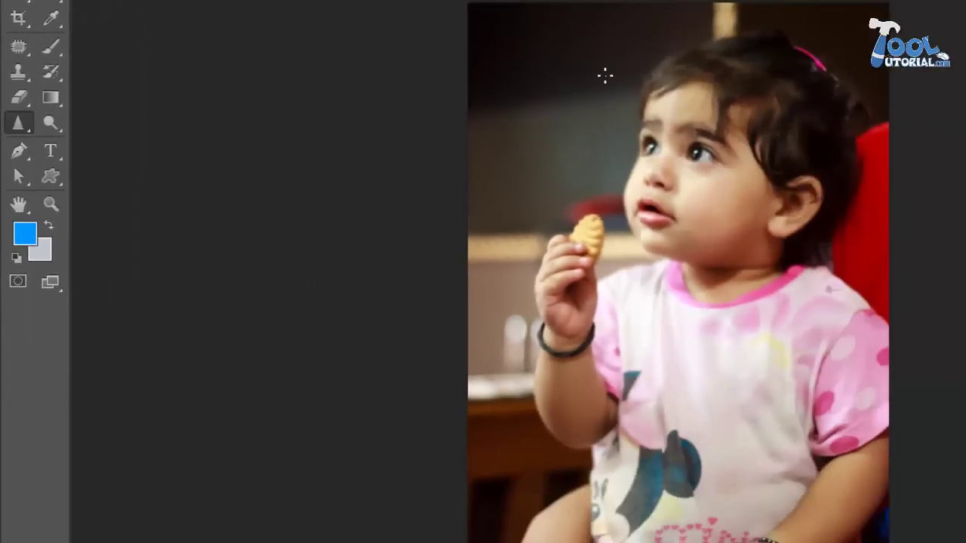
key(ctrl+plus)
key(ctrl+plus)
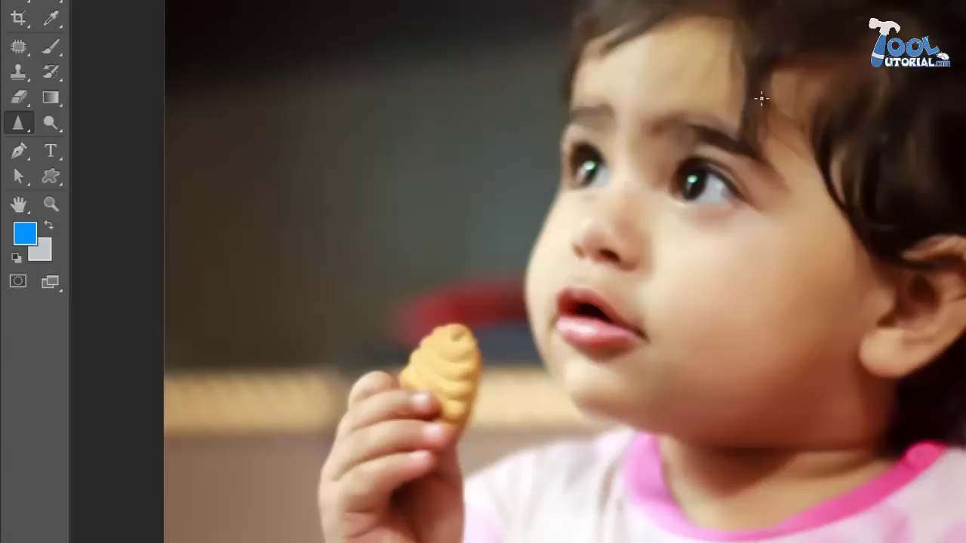
scroll(761, 102, up, 1)
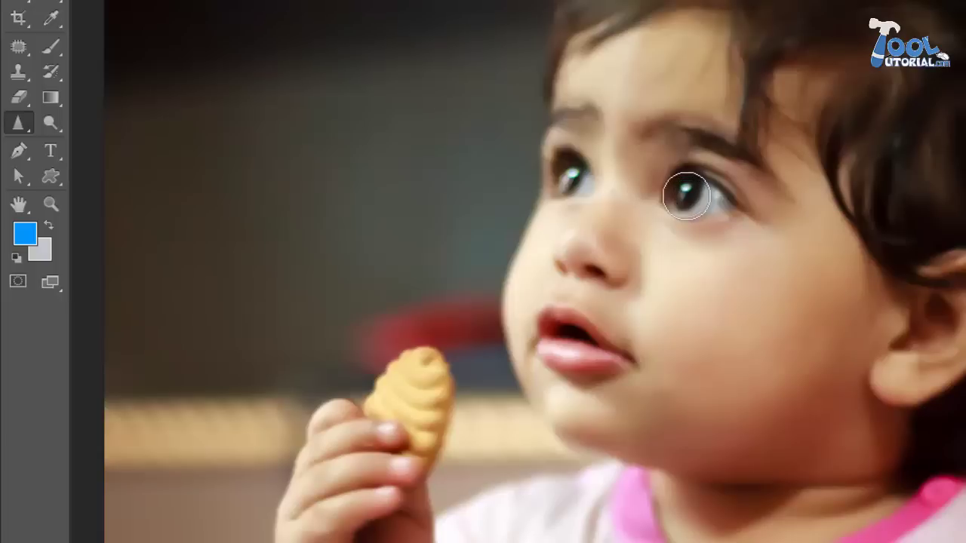
key(bracketright)
key(bracketright)
mouse_move(690, 197)
mouse_down()
mouse_move(703, 195)
mouse_move(720, 224)
mouse_up()
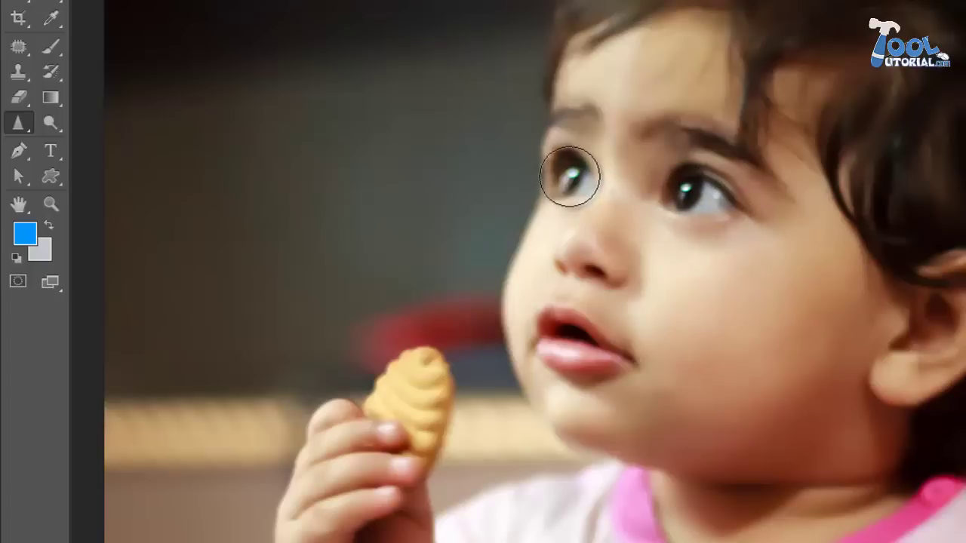
mouse_move(569, 181)
mouse_down()
mouse_move(558, 180)
mouse_move(567, 173)
mouse_move(553, 198)
mouse_move(569, 184)
mouse_up()
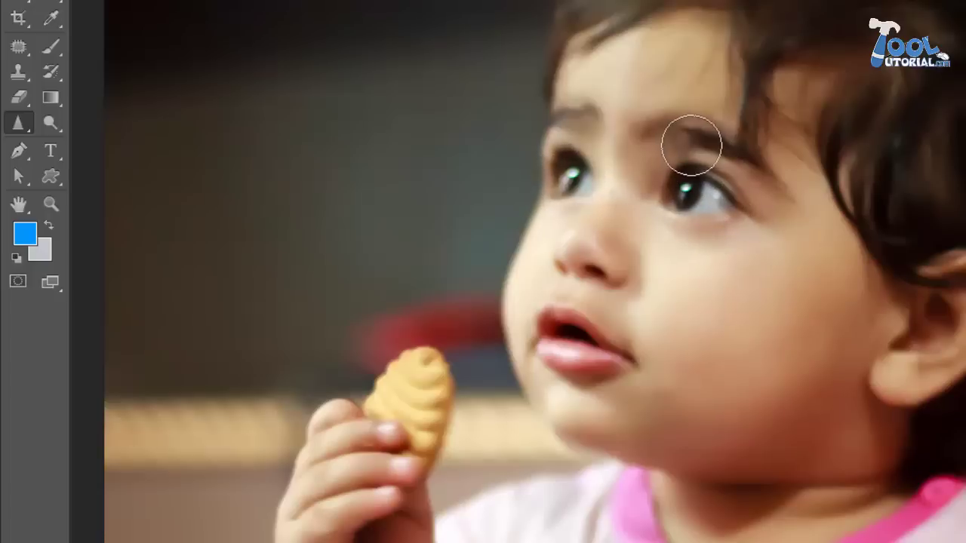
Step: Sharpen the child's nose, lips, ear and chin
mouse_move(582, 257)
mouse_down()
mouse_move(579, 246)
mouse_move(597, 255)
mouse_move(591, 267)
mouse_move(561, 249)
mouse_move(604, 241)
mouse_move(596, 214)
mouse_move(569, 364)
mouse_move(598, 355)
mouse_move(557, 324)
mouse_move(537, 334)
mouse_move(636, 350)
mouse_move(537, 295)
mouse_move(581, 341)
mouse_up()
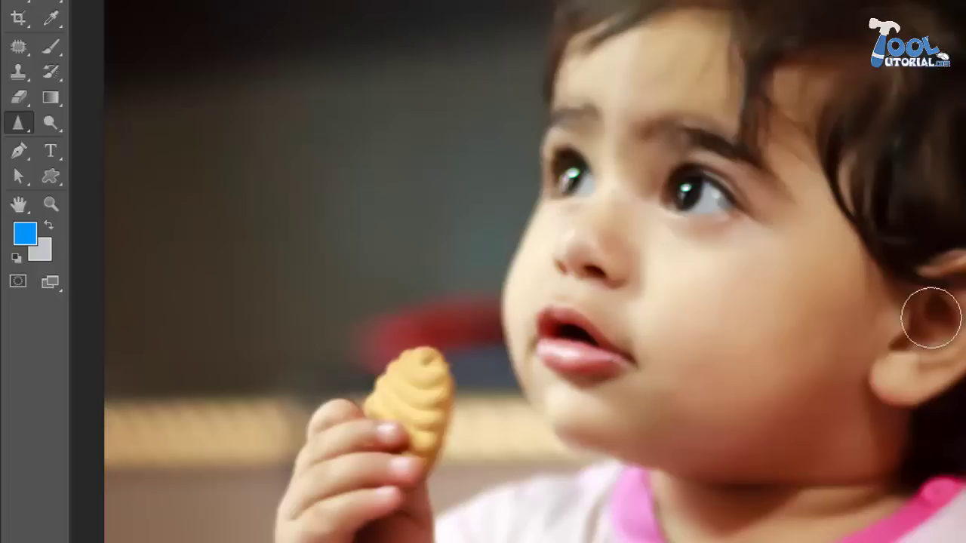
drag(923, 379, 959, 275)
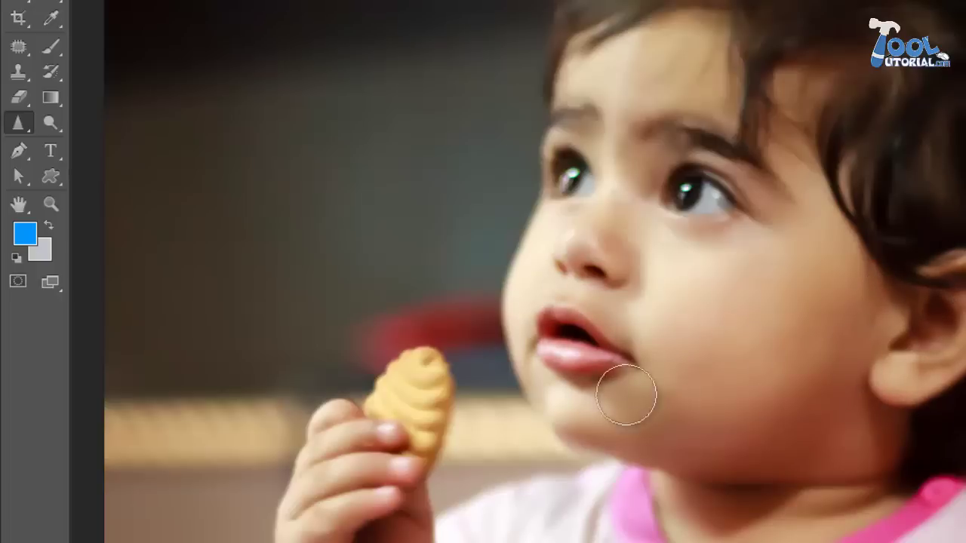
mouse_move(626, 395)
mouse_down()
mouse_move(526, 347)
mouse_move(563, 319)
mouse_move(595, 389)
mouse_move(546, 354)
mouse_move(630, 354)
mouse_move(668, 404)
mouse_move(557, 415)
mouse_up()
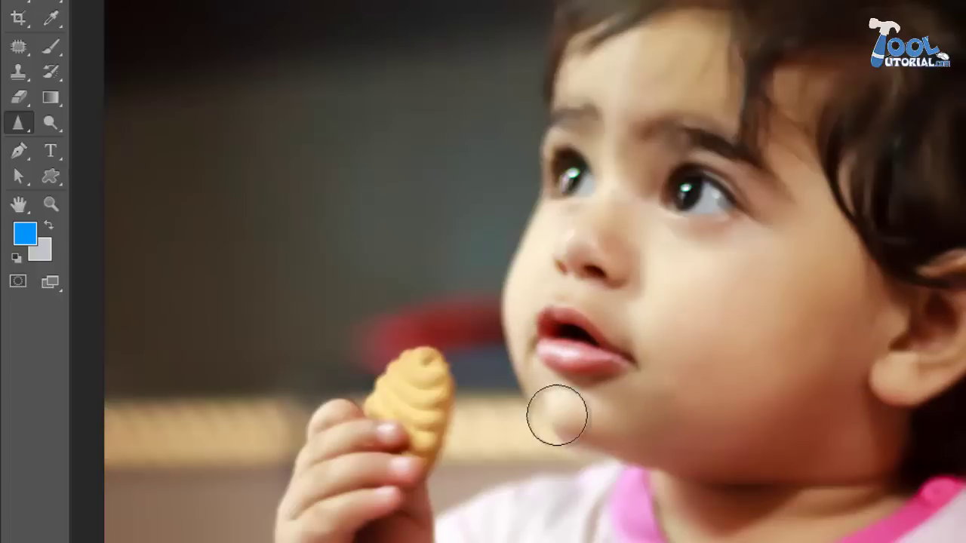
Step: Enlarge the sharpen brush considerably and sharpen the child's hand and the biscuit it holds
scroll(532, 474, down, 2)
key(bracketright)
key(bracketright)
key(bracketright)
key(bracketright)
key(bracketright)
key(bracketright)
key(bracketright)
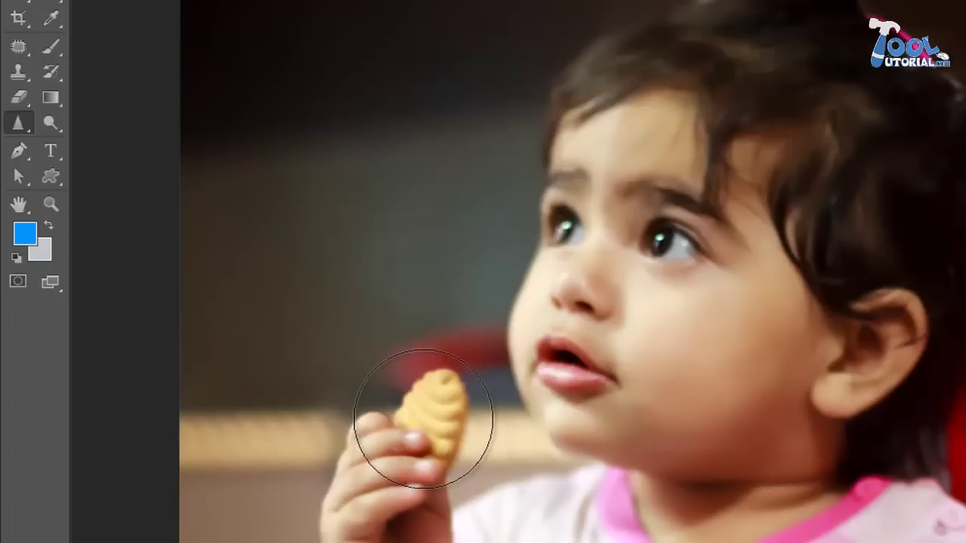
mouse_move(423, 419)
mouse_down()
mouse_move(397, 506)
mouse_move(408, 535)
mouse_move(403, 524)
mouse_move(461, 537)
mouse_up()
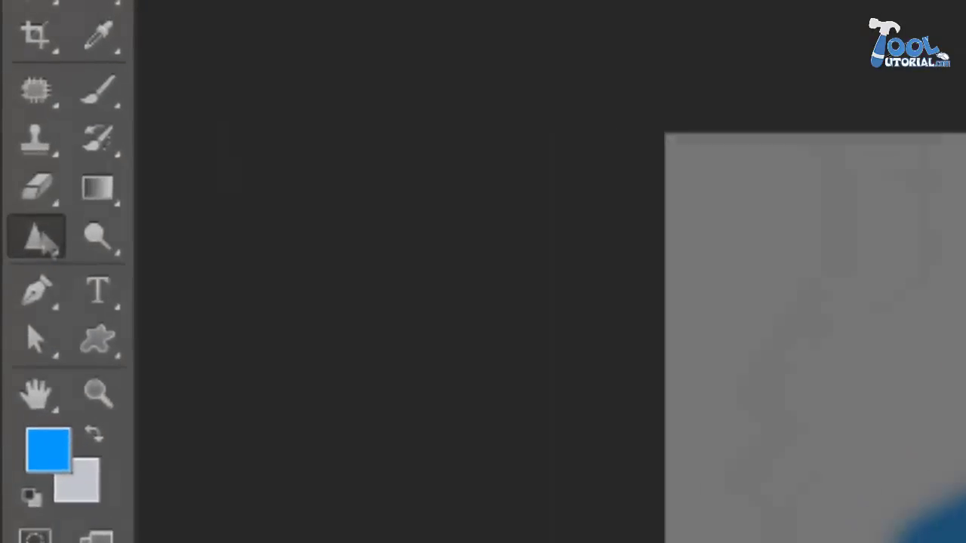
Step: Smudge the blue shape's edges outward into ragged points using the Smudge tool with a spatter brush
right_click(27, 126)
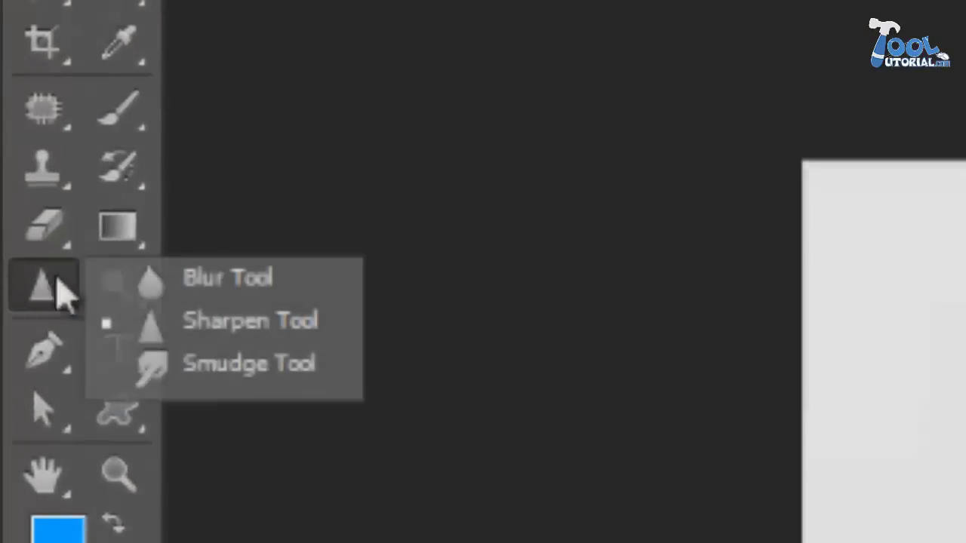
click(256, 366)
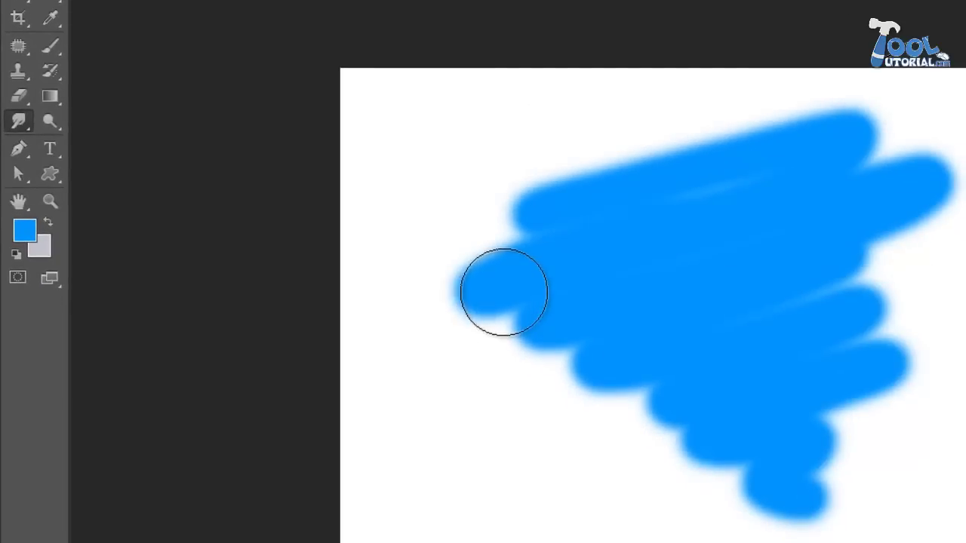
key(ctrl+z)
click(48, 2)
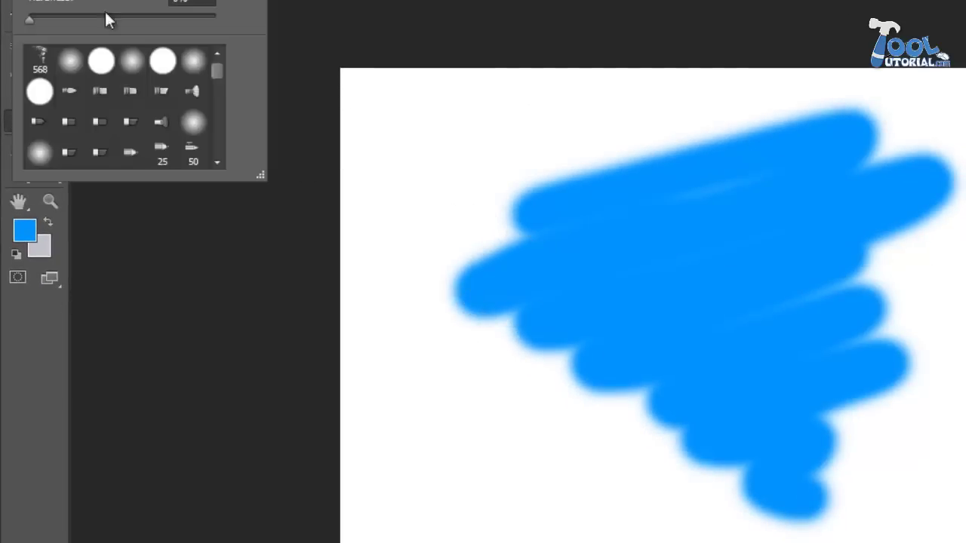
scroll(205, 102, down, 5)
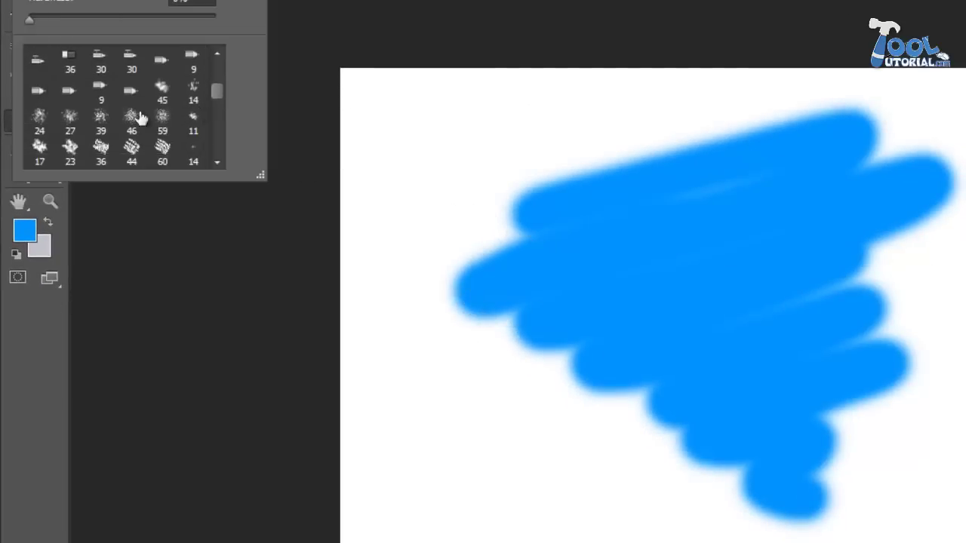
click(414, 390)
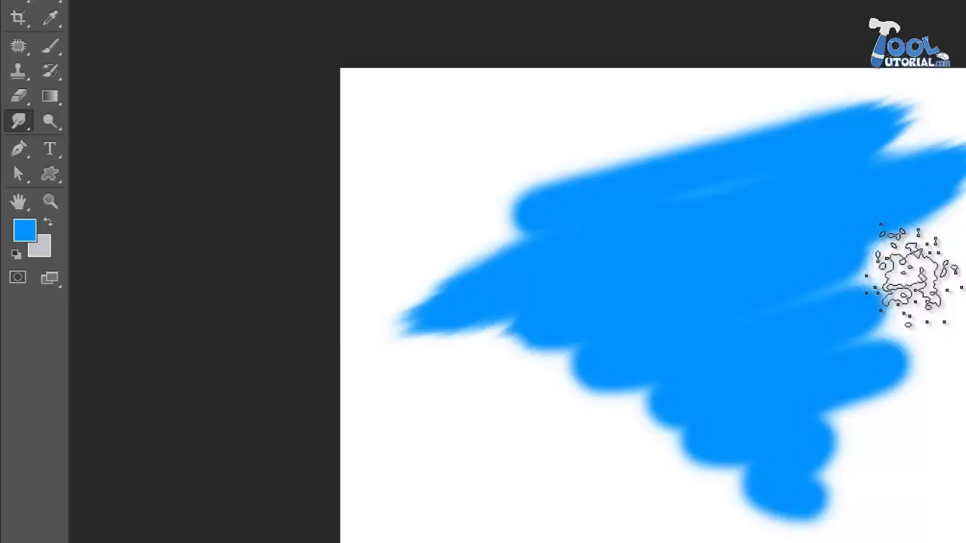
mouse_move(875, 332)
mouse_down()
mouse_move(923, 324)
mouse_move(932, 306)
mouse_up()
drag(676, 359, 604, 386)
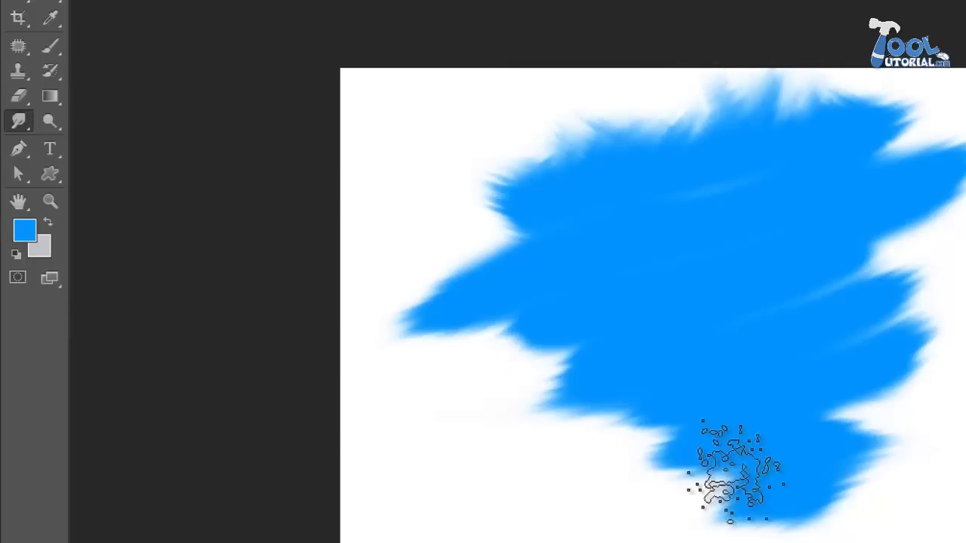
Step: Set the Smudge tool's strength to 100% and smudge the blue shape's lower-left edge into the white area
click(314, 46)
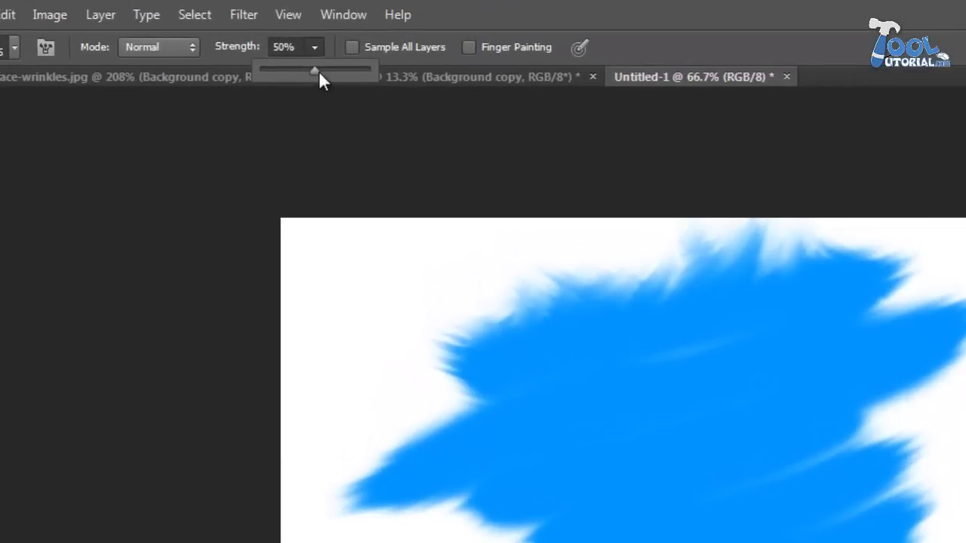
drag(313, 65, 370, 69)
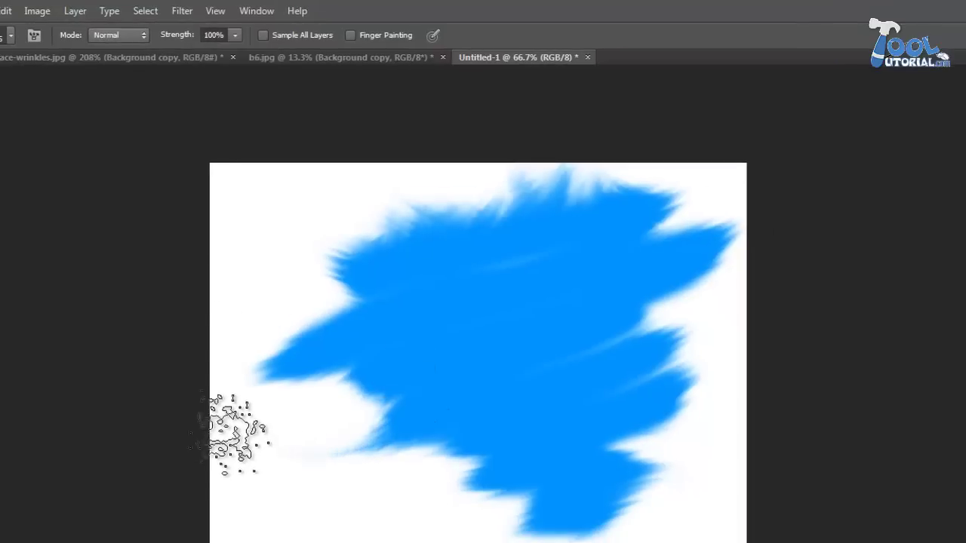
drag(411, 437, 264, 434)
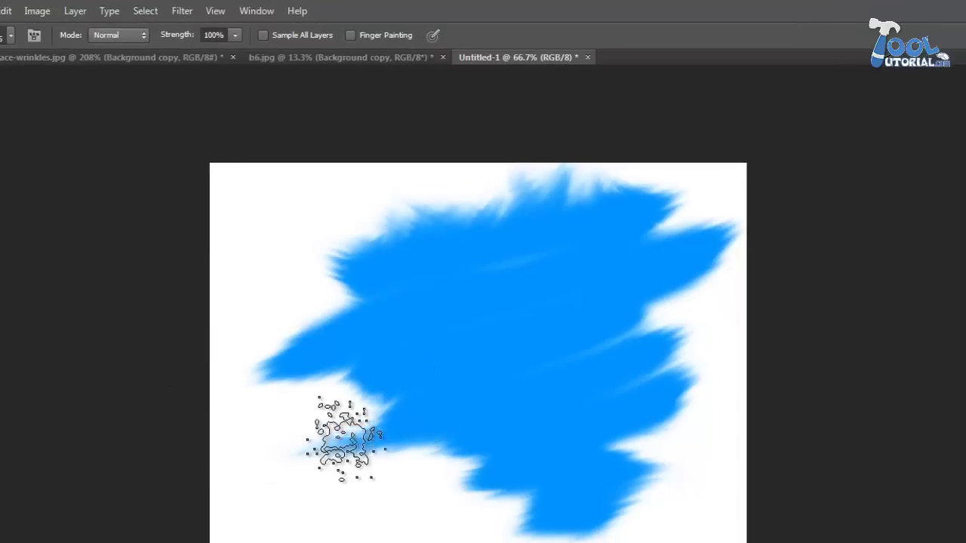
mouse_move(334, 442)
mouse_down()
mouse_move(322, 421)
mouse_move(270, 458)
mouse_move(318, 418)
mouse_move(358, 407)
mouse_up()
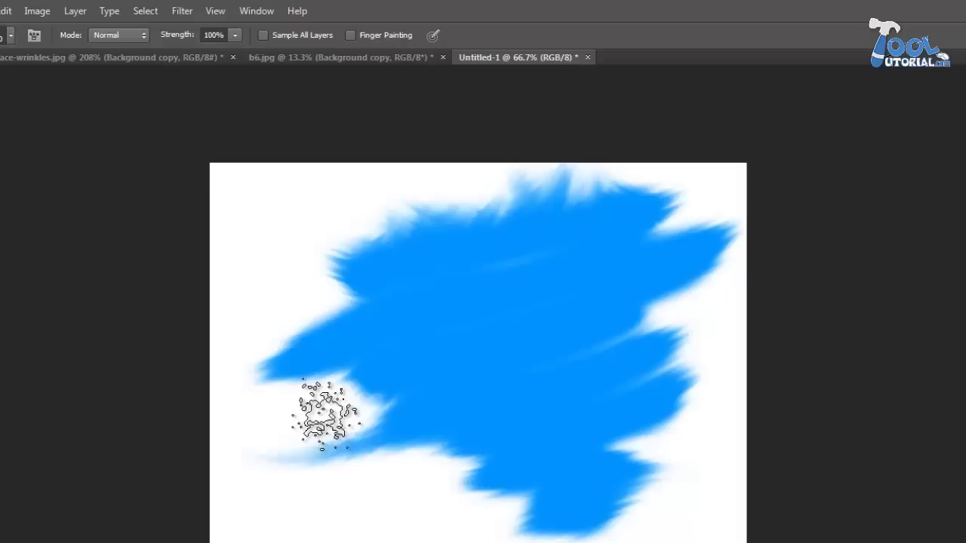
Step: Smudge the blue shape's lower-left edge with a much smaller brush at 1% strength
key([)
key([)
key([)
key([)
key([)
key([)
key([)
key([)
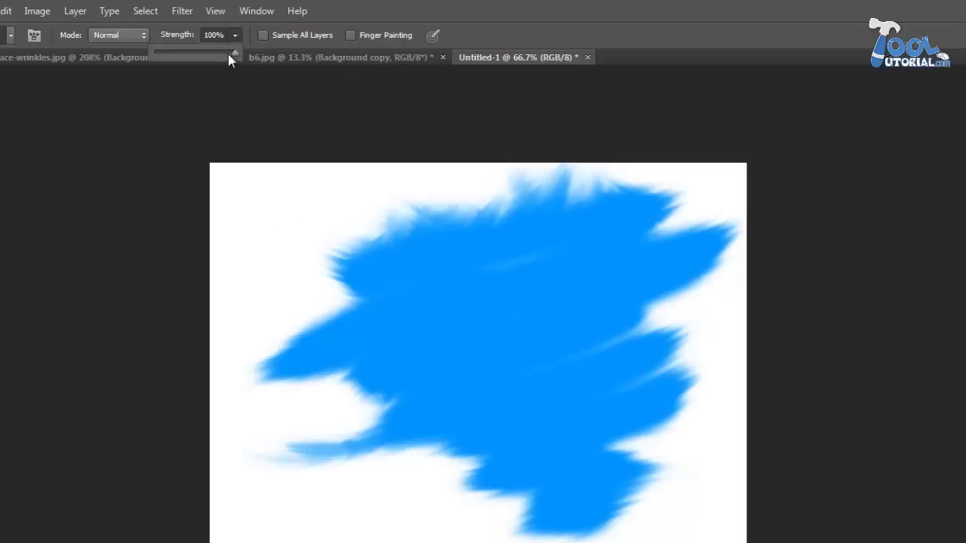
drag(229, 56, 21, 37)
drag(464, 425, 373, 480)
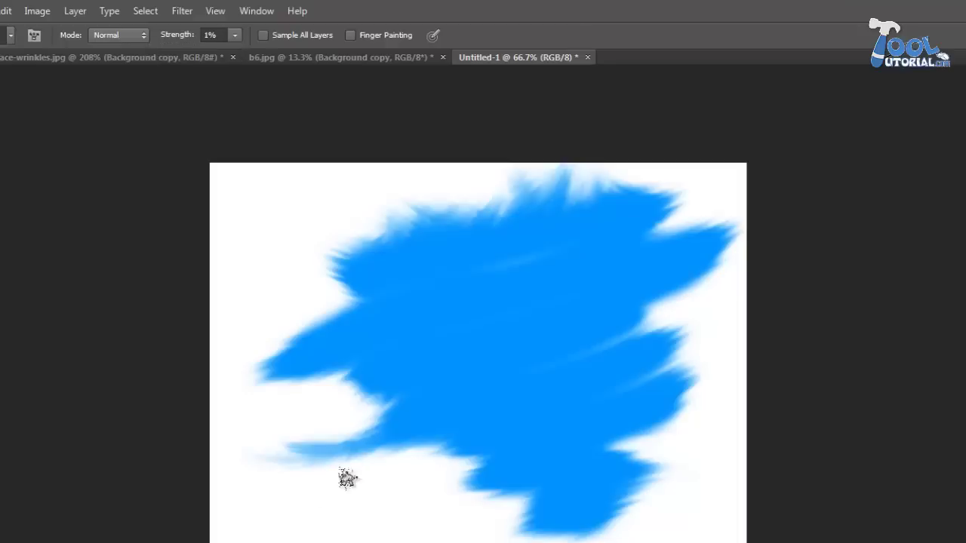